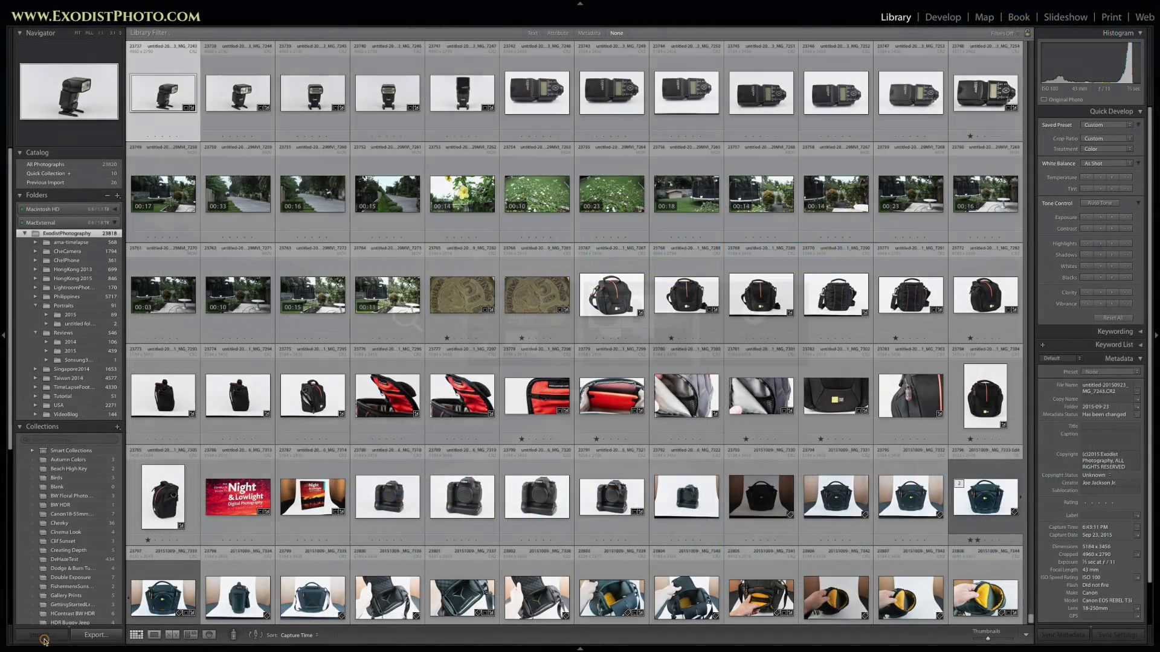
- Start an import from the Library module to reach the Add Photos source screen
click(42, 637)
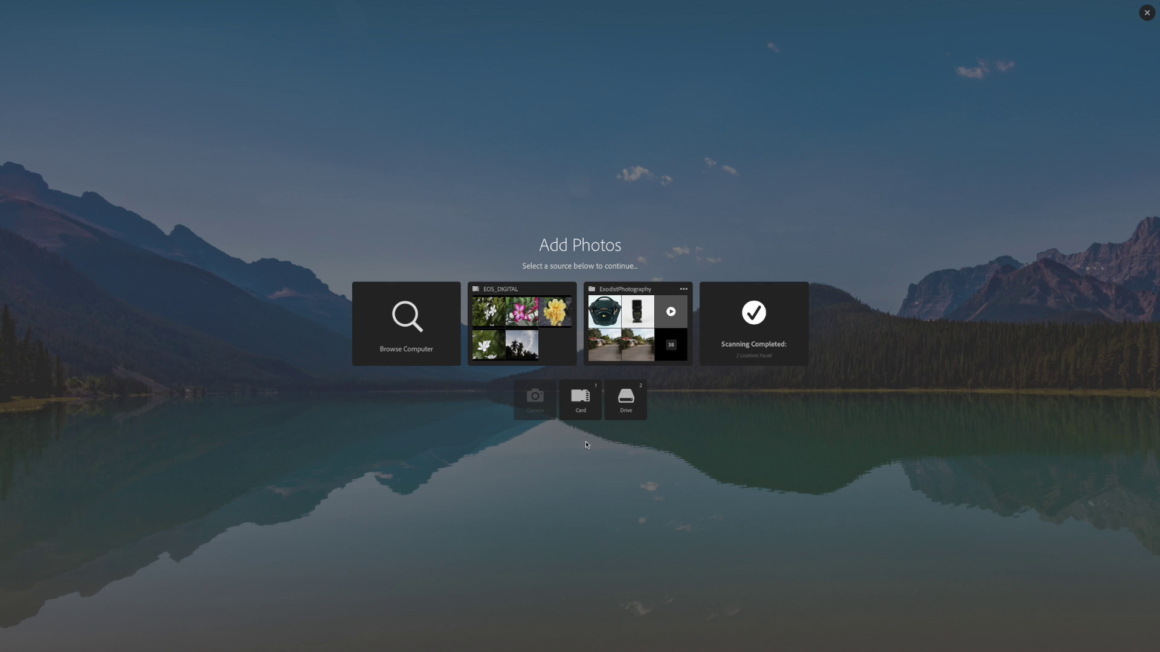
- Choose the EOS_DIGITAL card as the import source to show its five photos
click(581, 396)
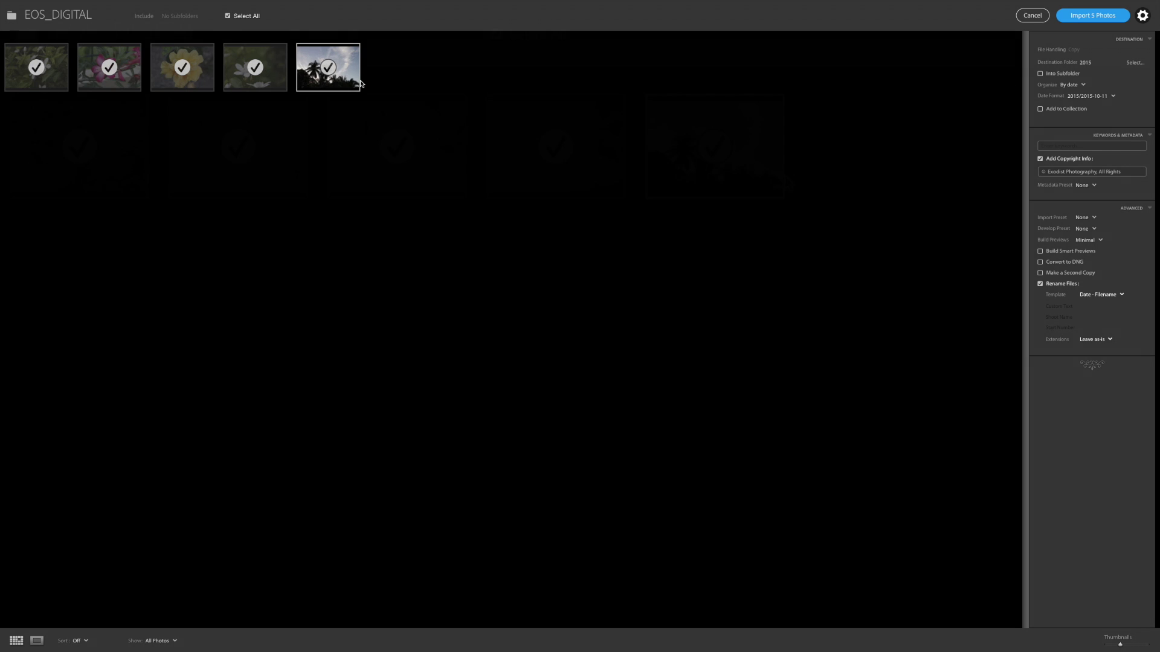
click(228, 17)
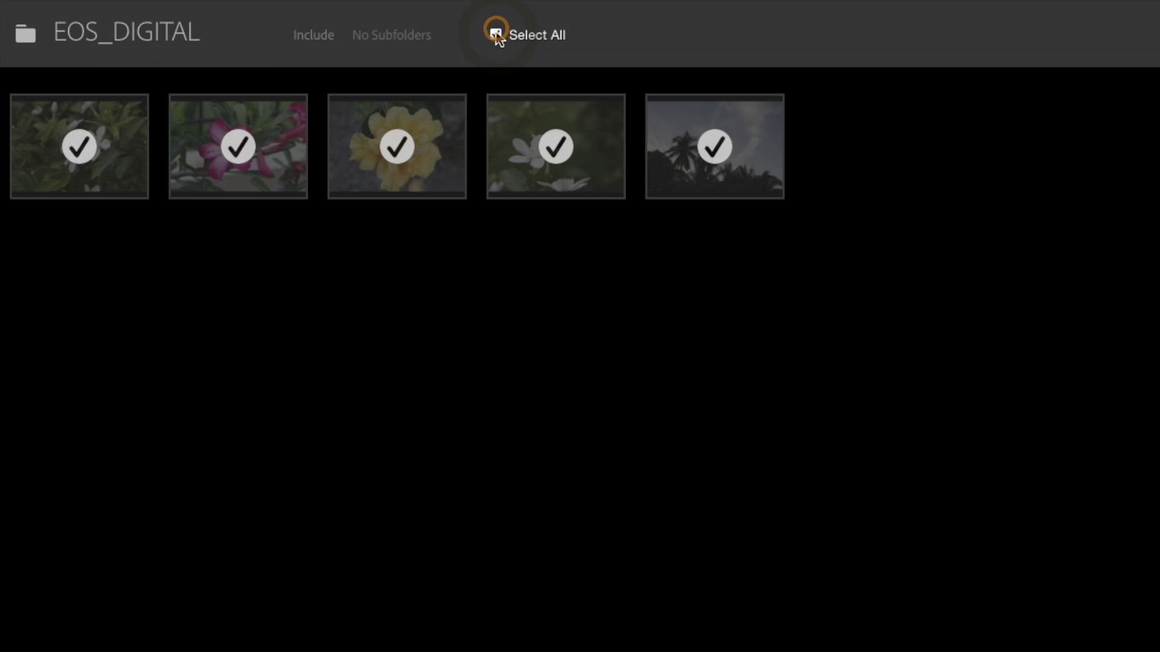
click(495, 34)
click(495, 34)
click(722, 151)
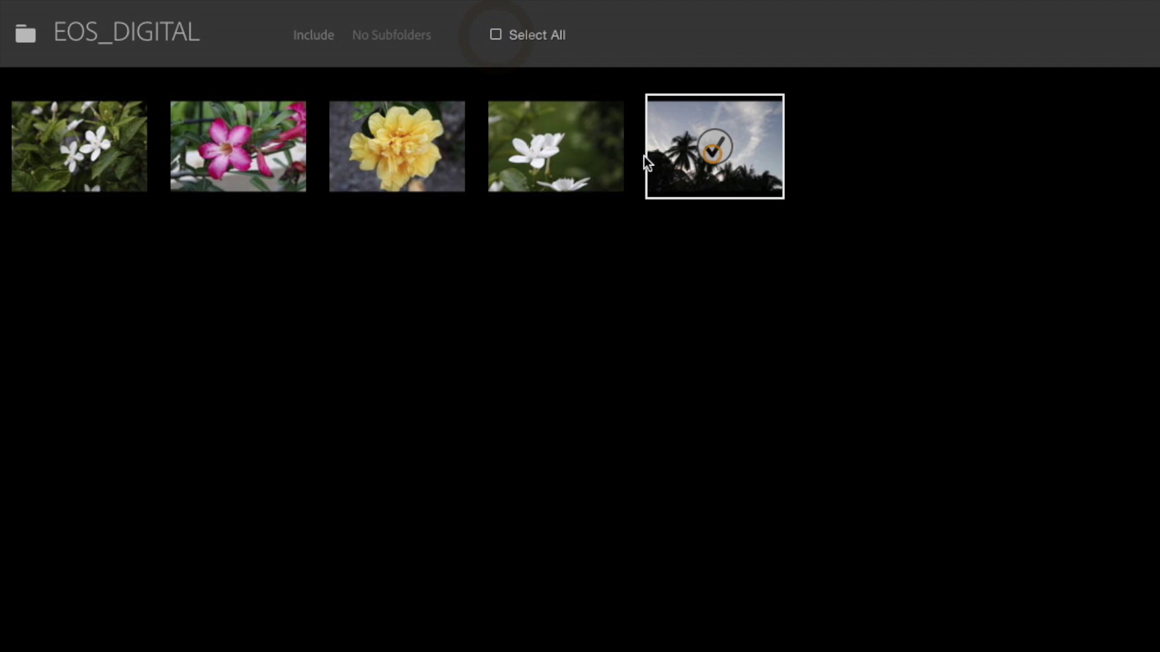
click(553, 147)
click(397, 149)
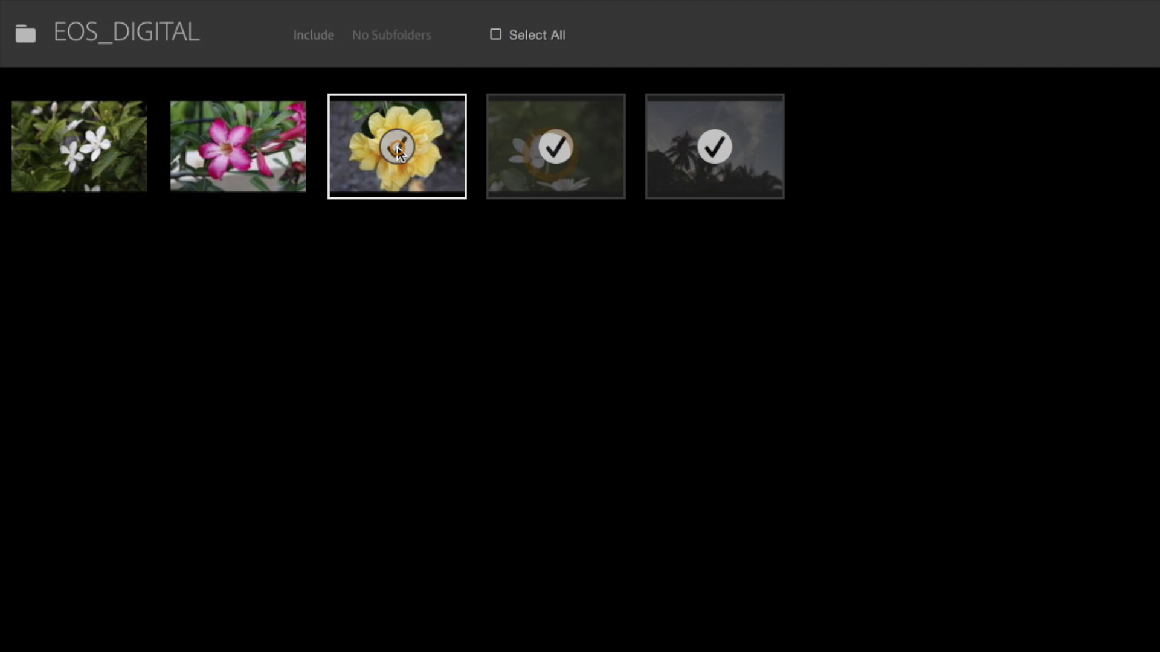
click(232, 147)
click(98, 145)
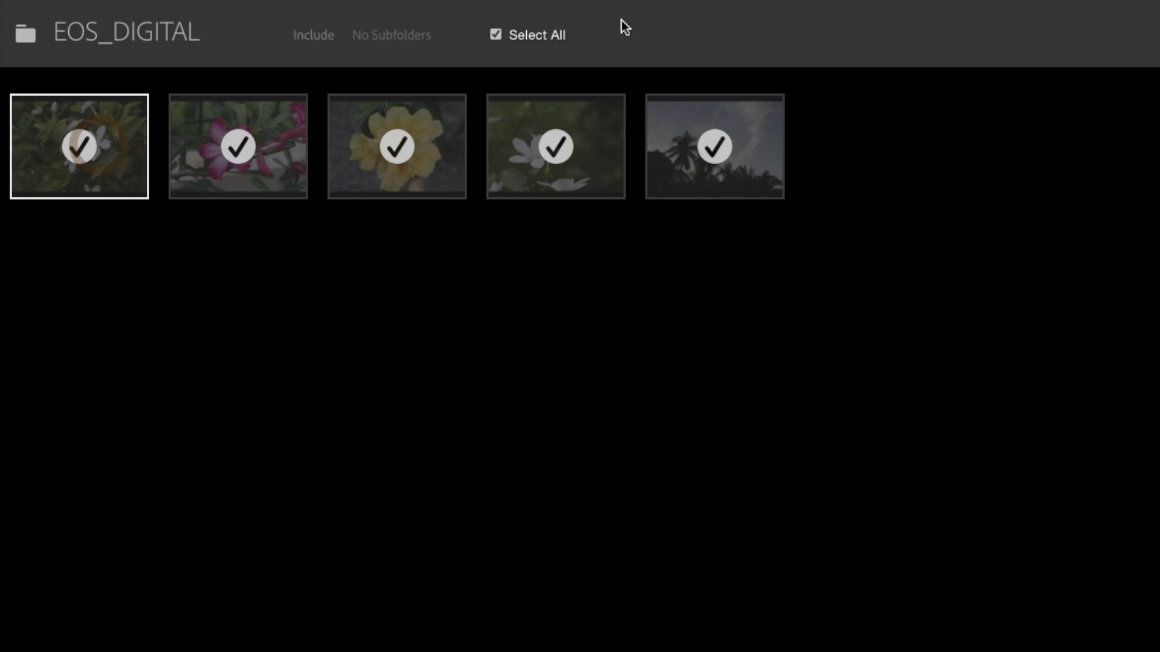
click(495, 35)
click(495, 35)
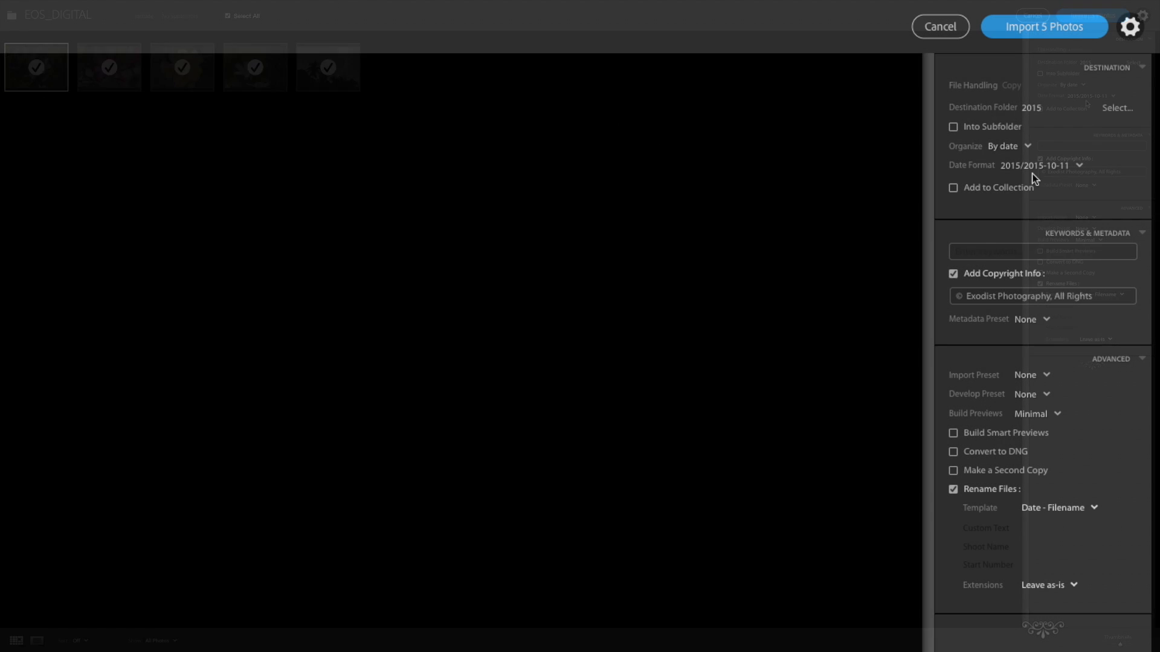
click(1144, 67)
click(1142, 93)
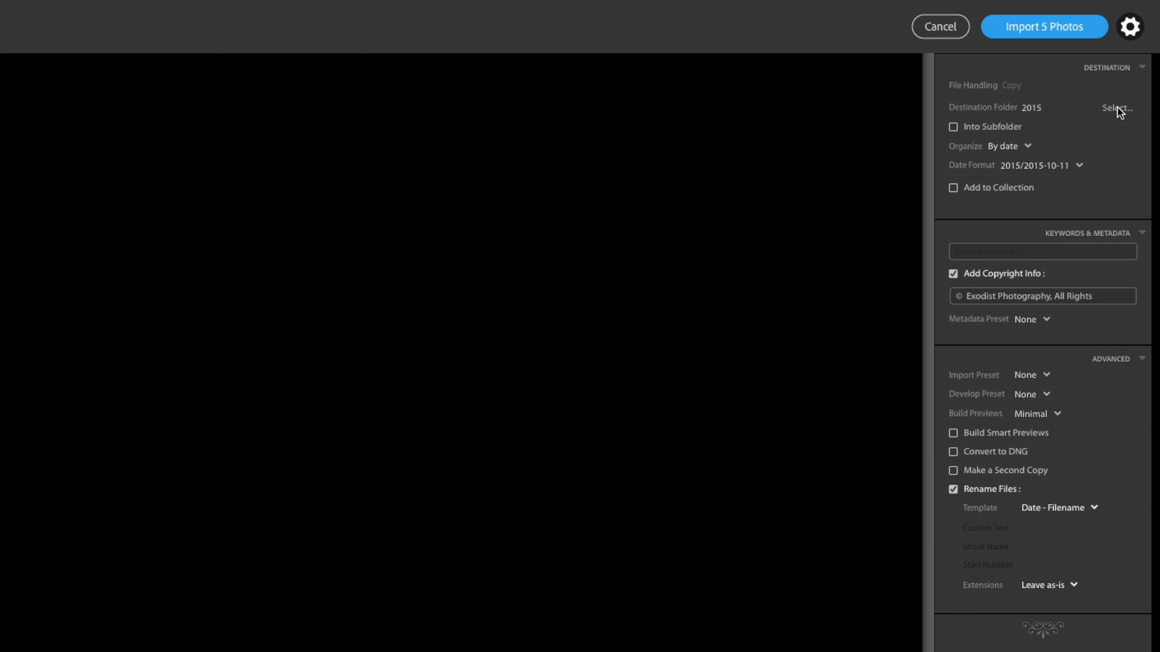
click(953, 127)
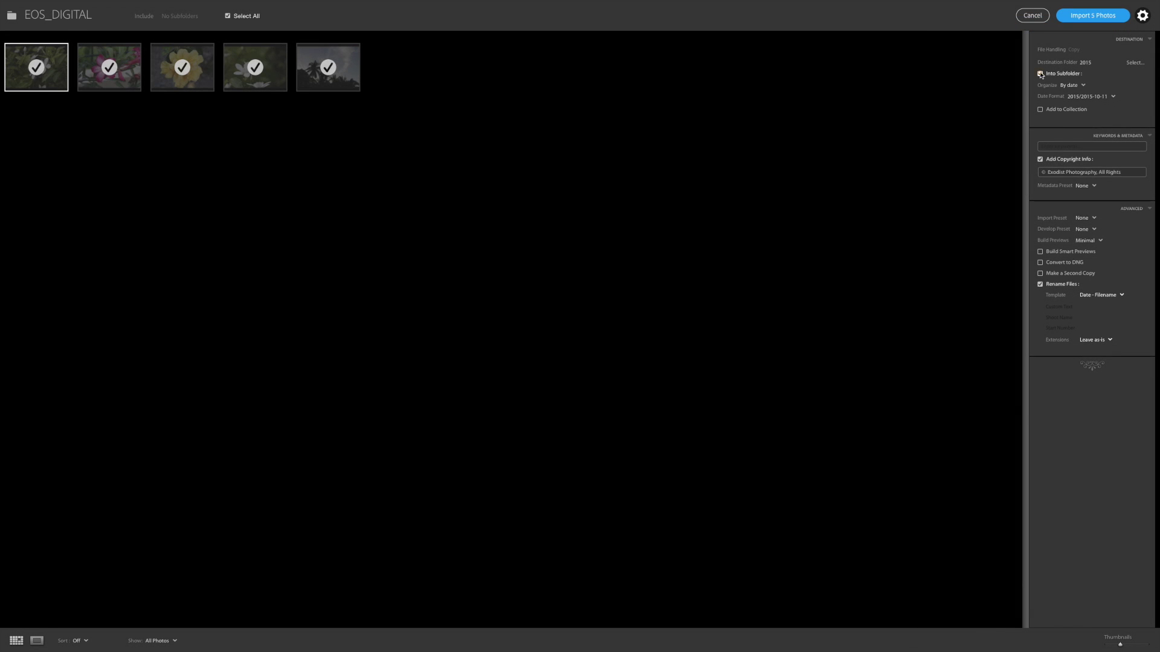
click(1040, 73)
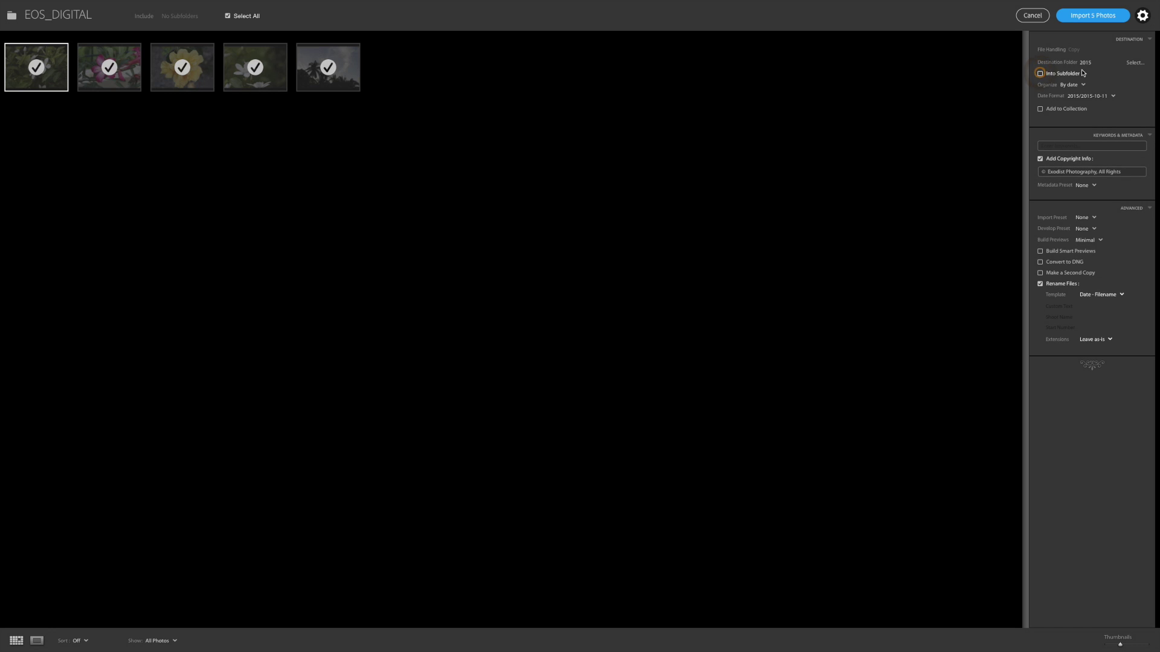
- Set the destination folder to Tutorial inside ExodistPhotography
click(1137, 64)
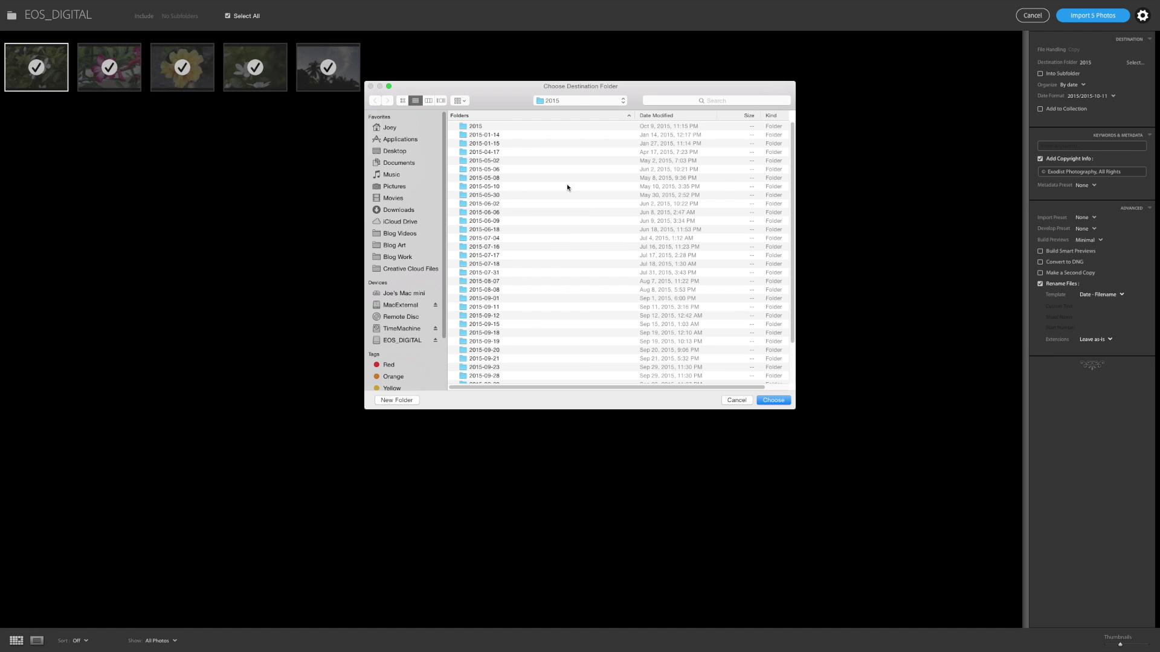
click(603, 102)
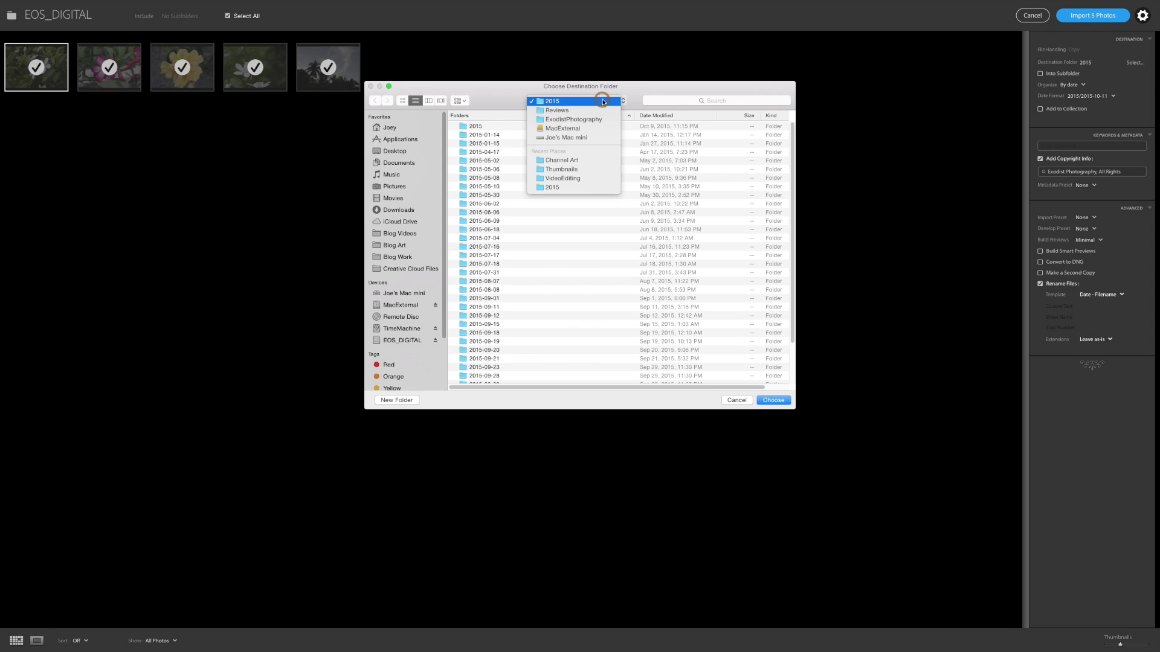
click(595, 119)
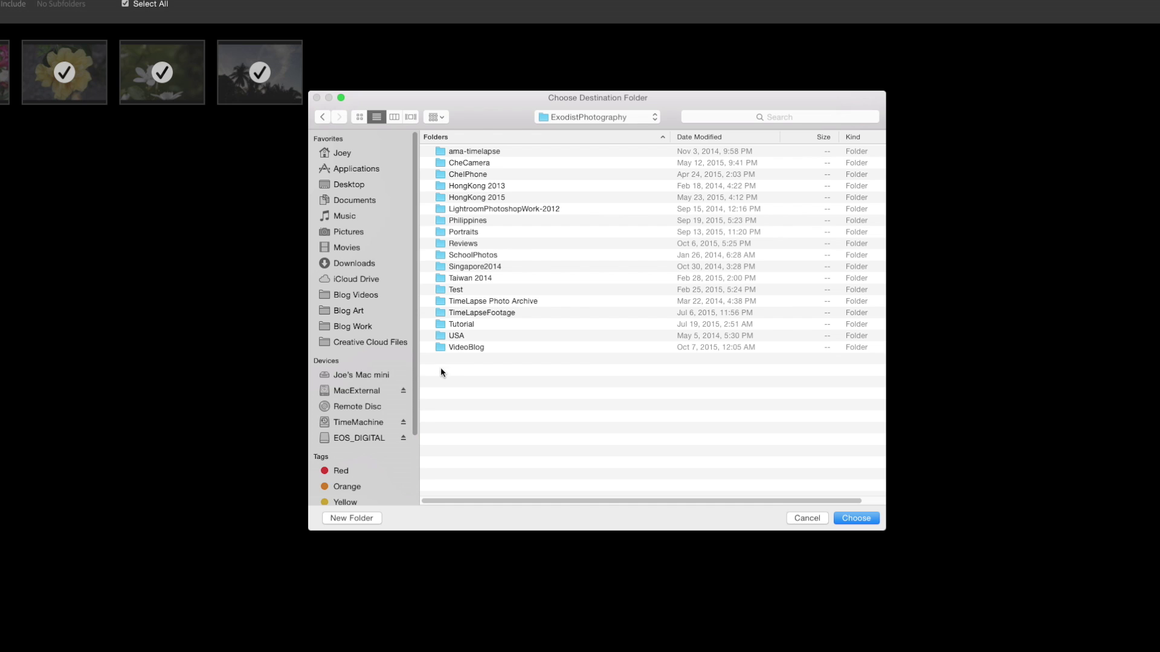
click(441, 325)
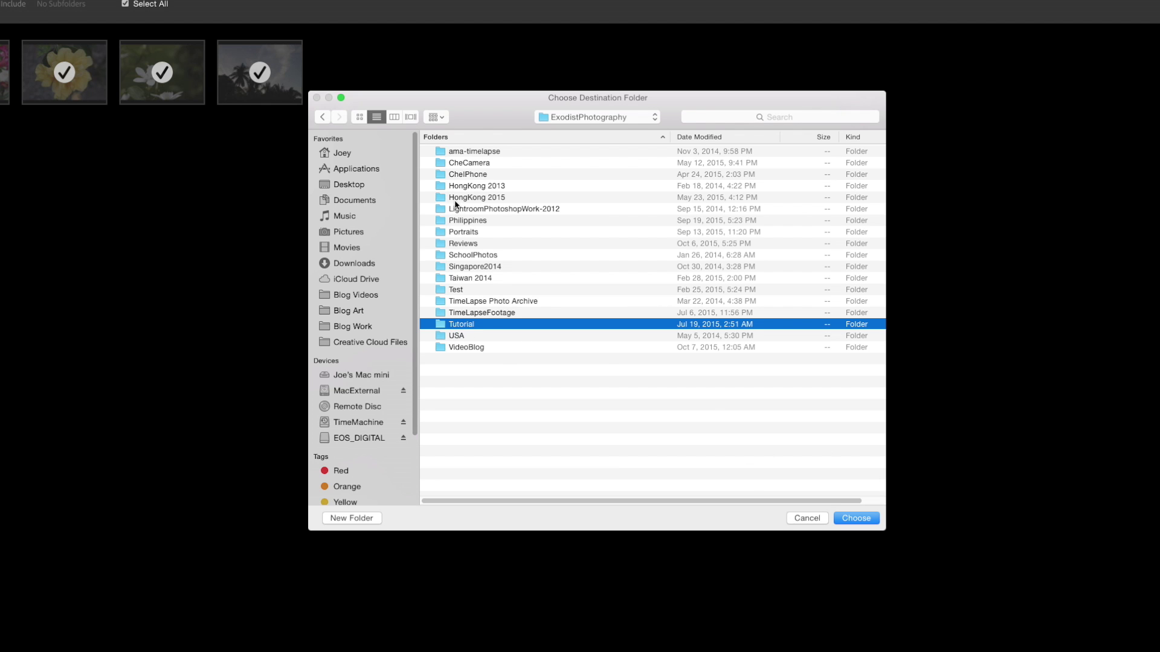
click(643, 117)
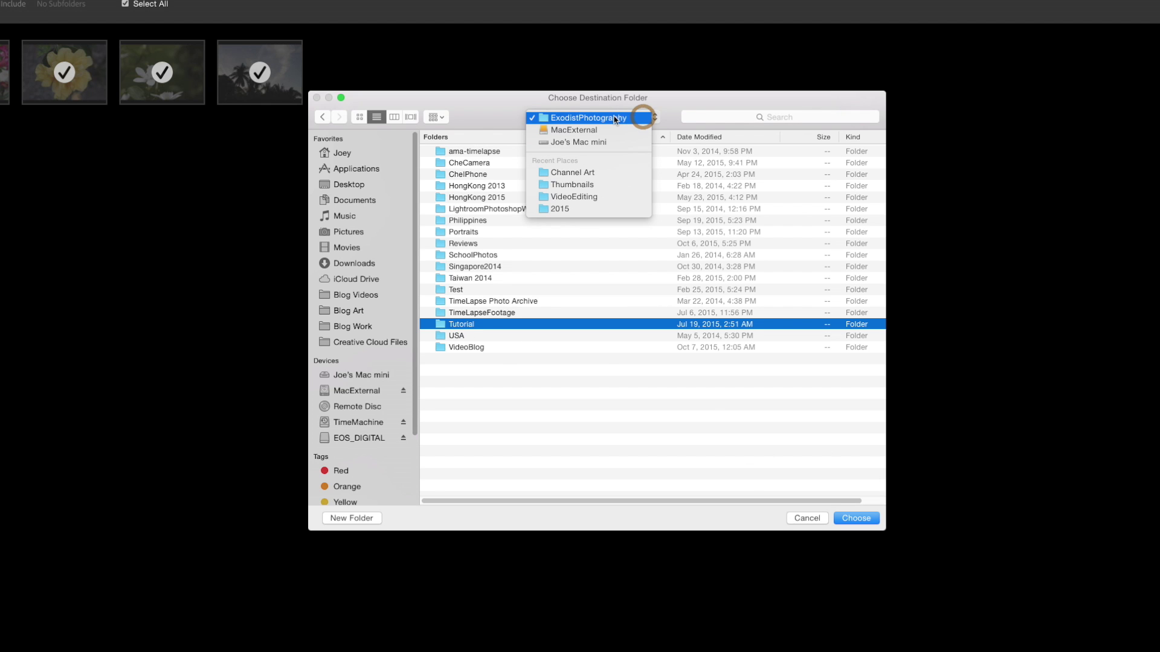
click(491, 112)
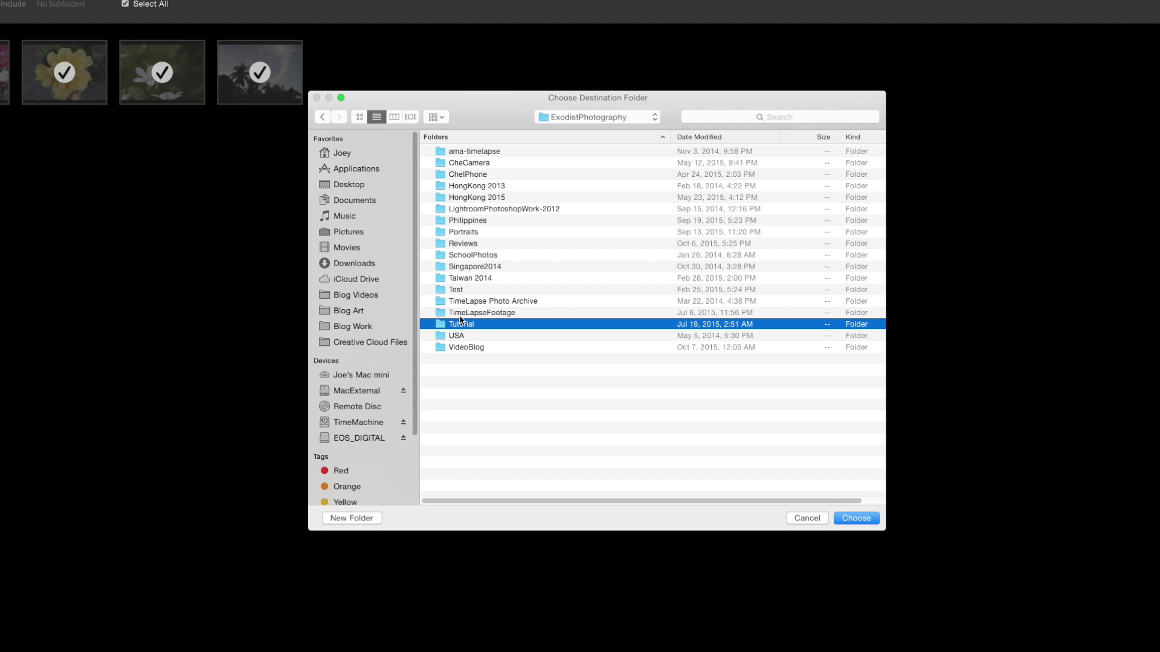
click(394, 117)
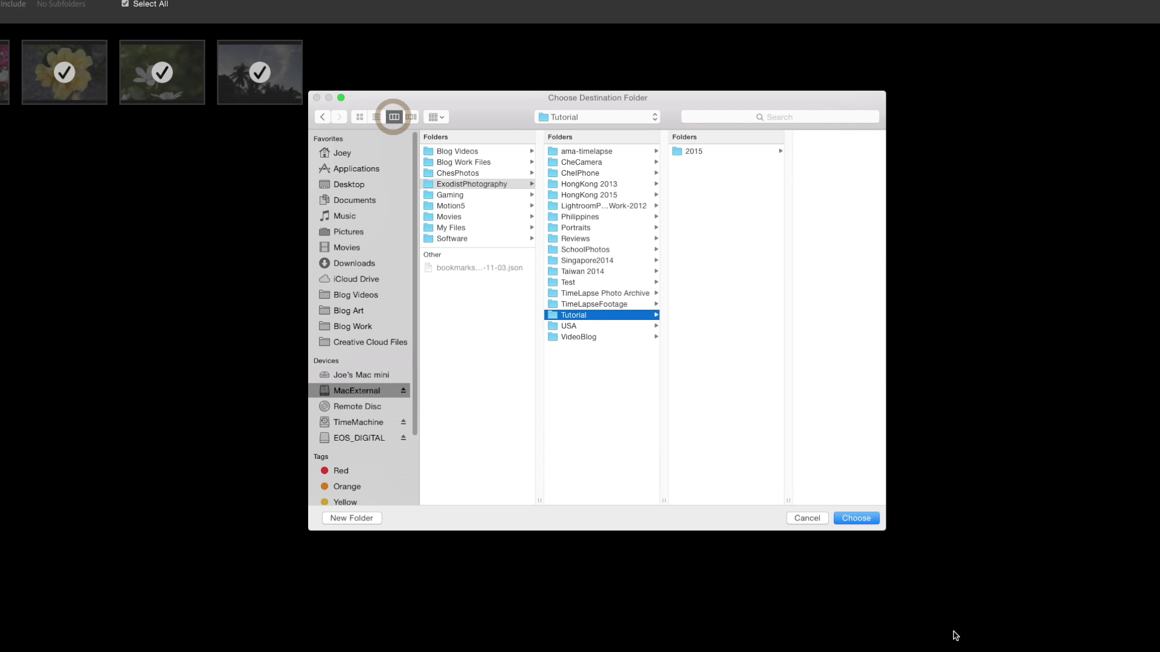
drag(883, 531, 1050, 645)
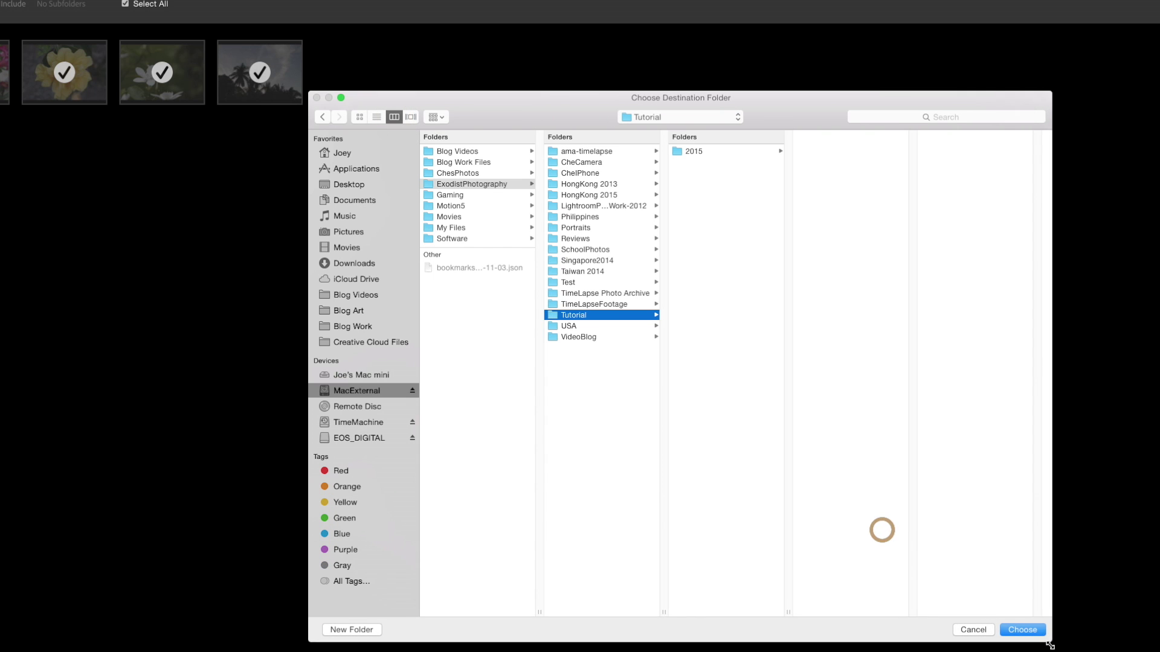
drag(795, 107, 701, 129)
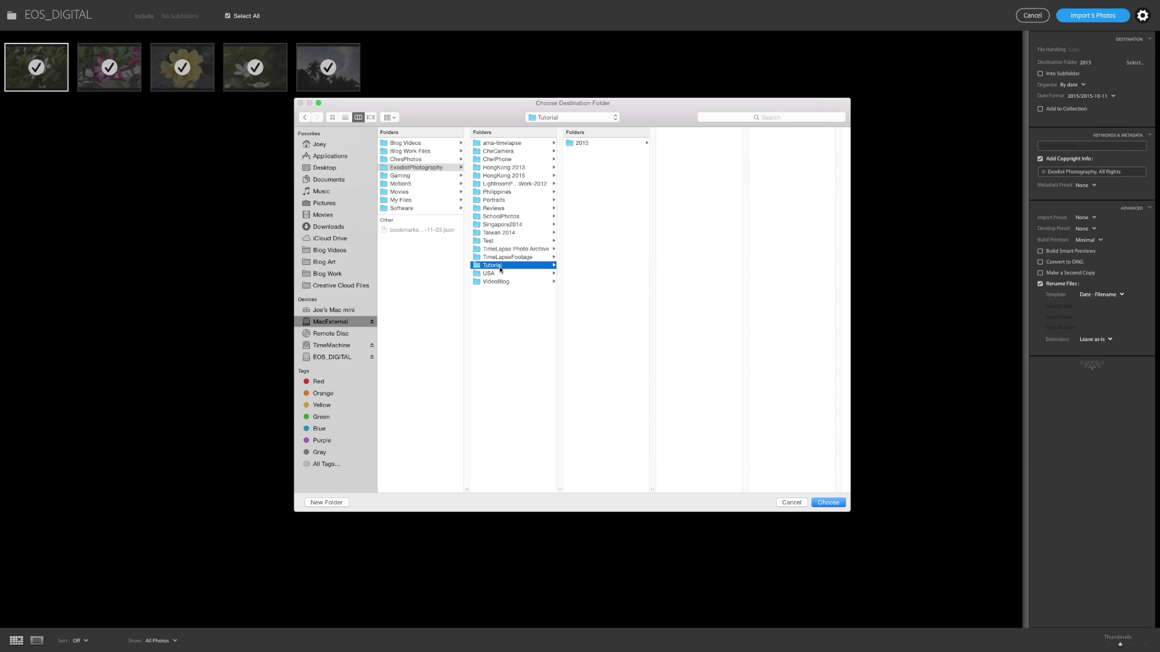
click(827, 503)
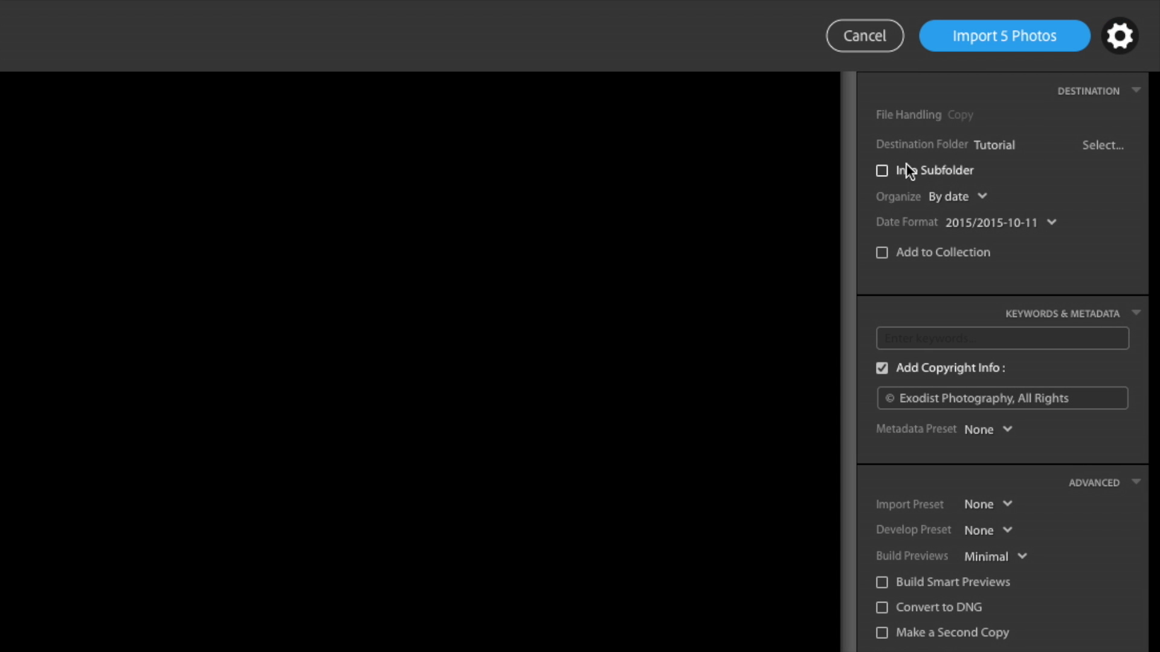
click(882, 170)
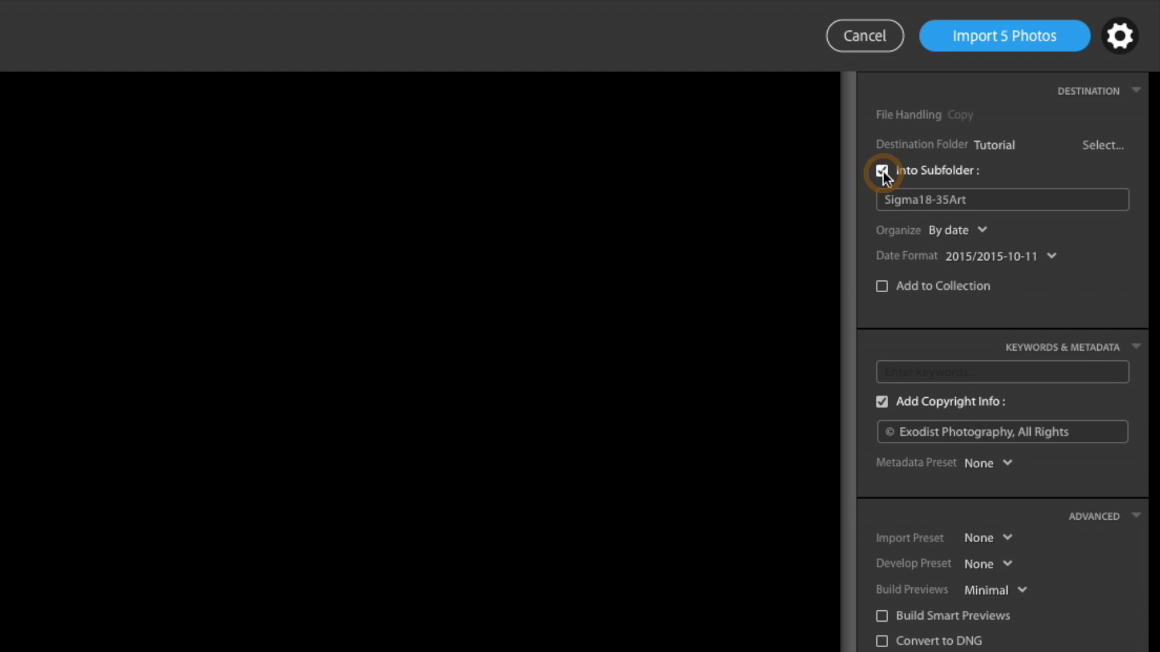
click(882, 170)
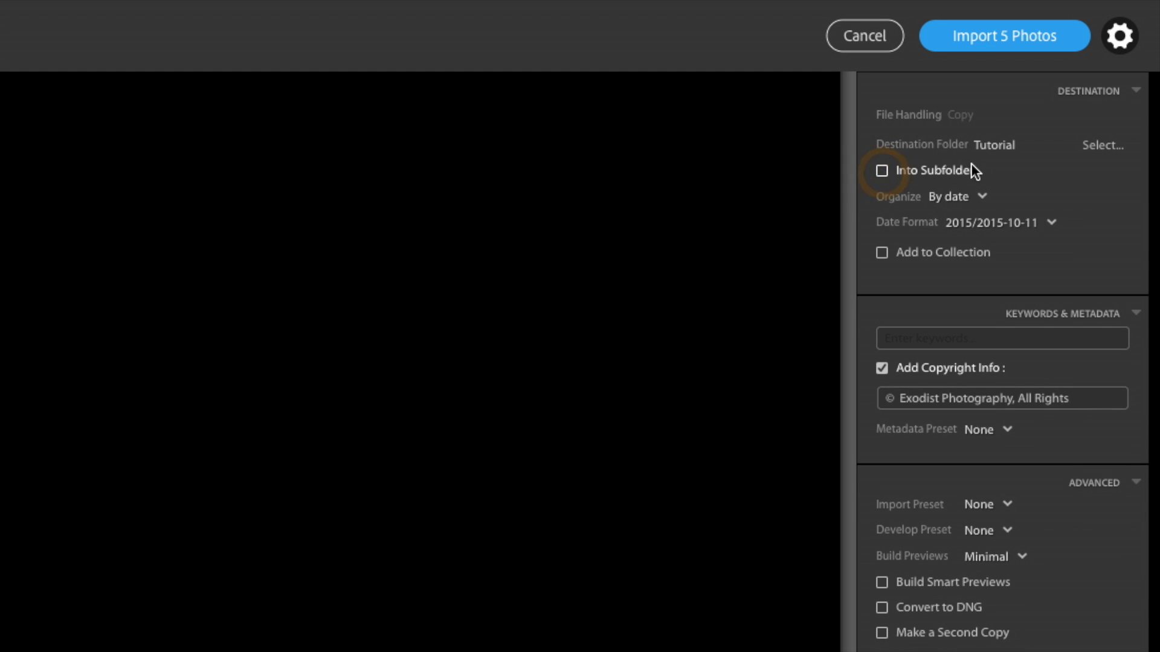
click(881, 252)
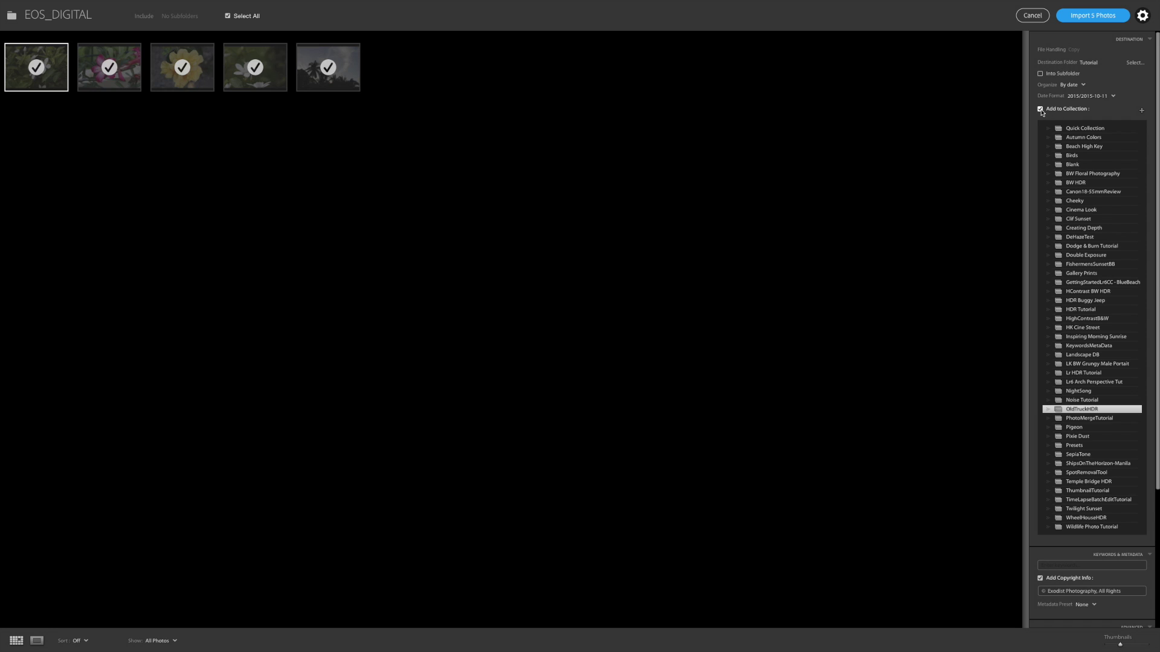
click(1041, 109)
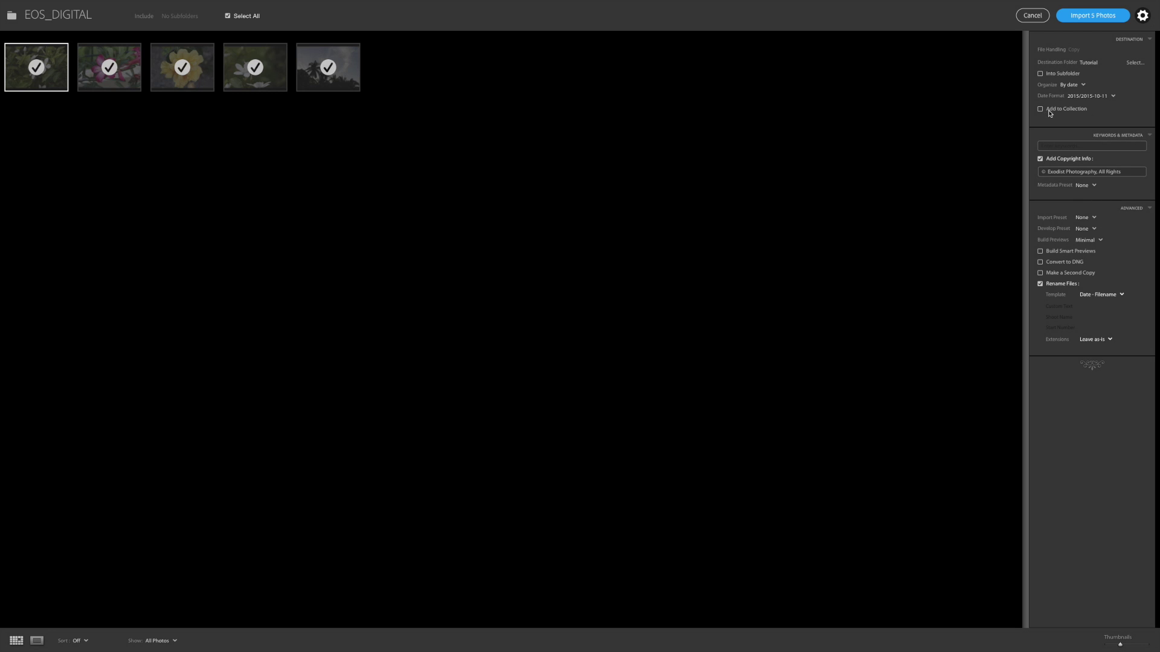
click(1049, 112)
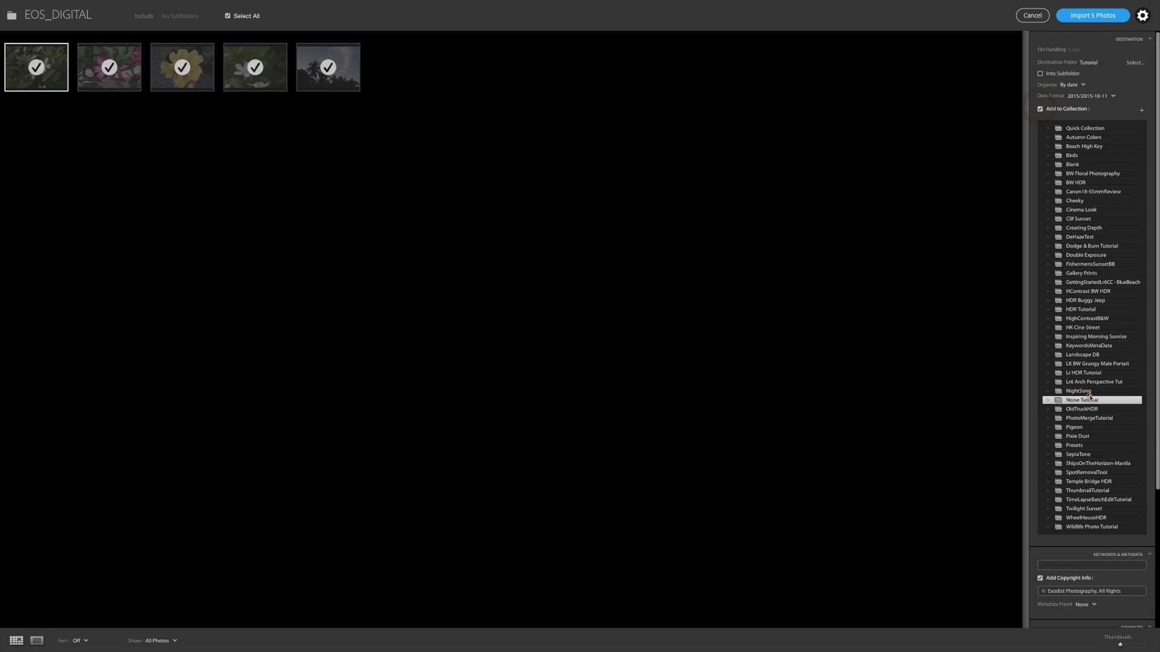
click(1074, 201)
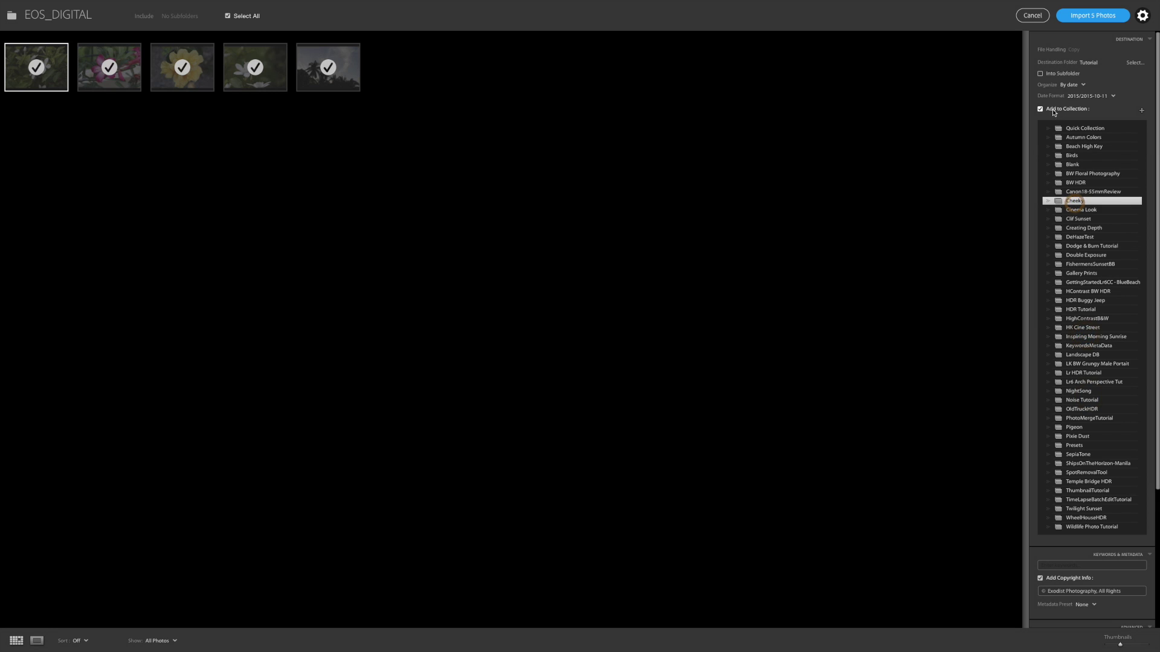
click(1040, 109)
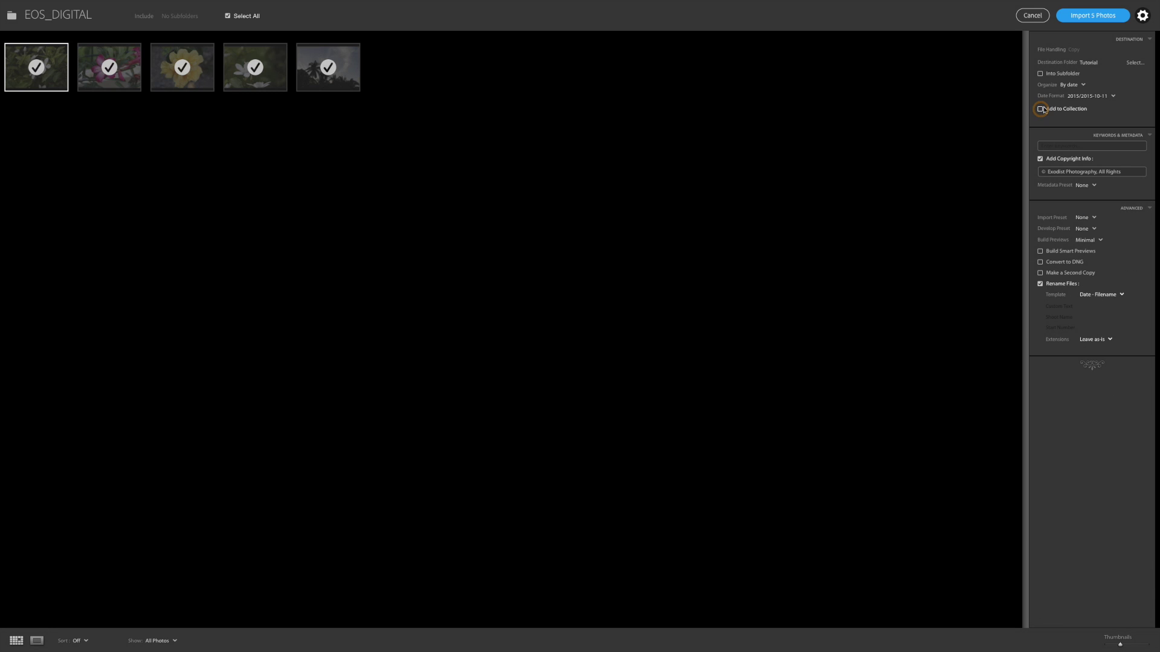
click(1098, 145)
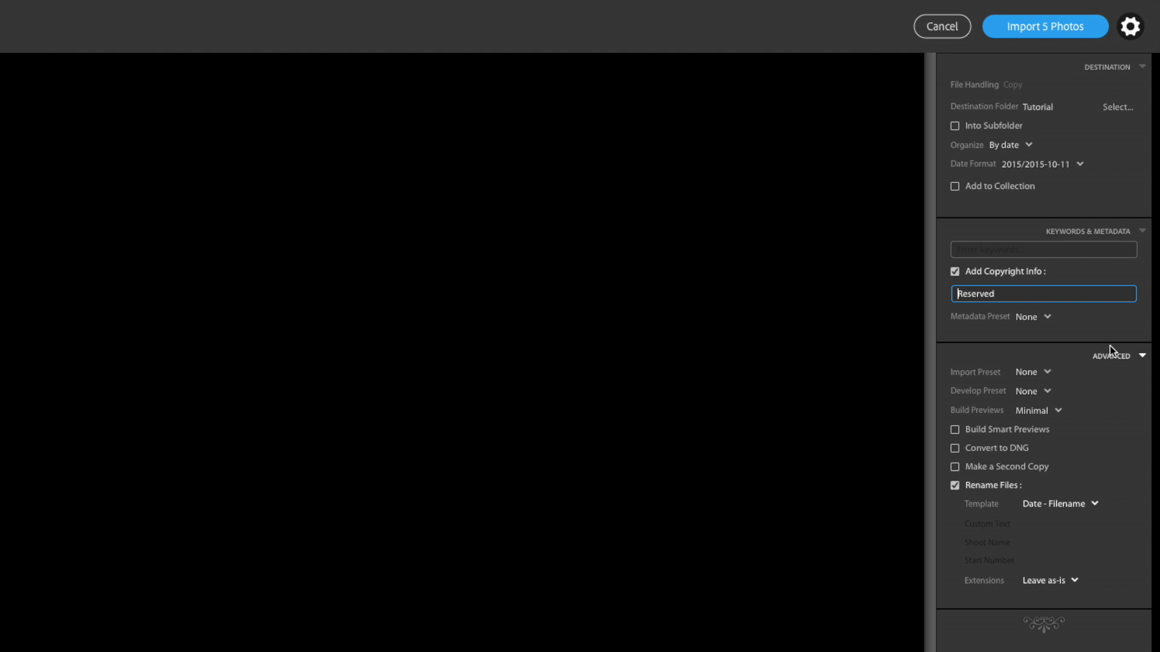
key(Left)
key(Left)
key(Left)
key(Left)
key(Left)
key(Left)
key(Left)
key(Left)
key(Left)
key(Left)
key(Left)
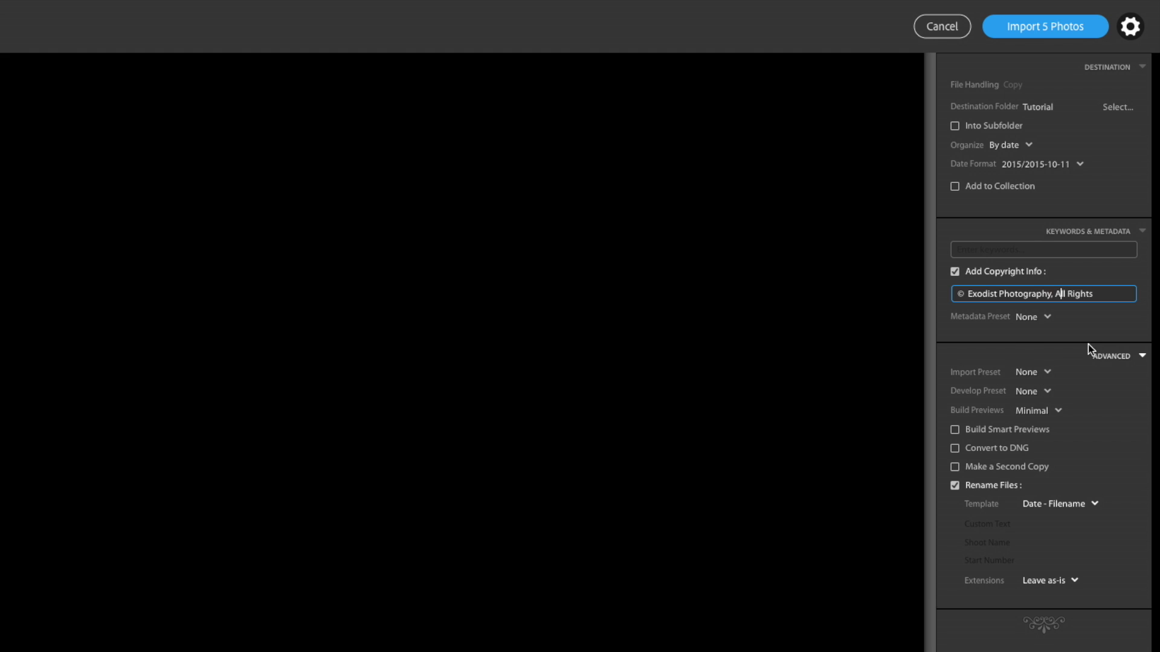
click(1046, 318)
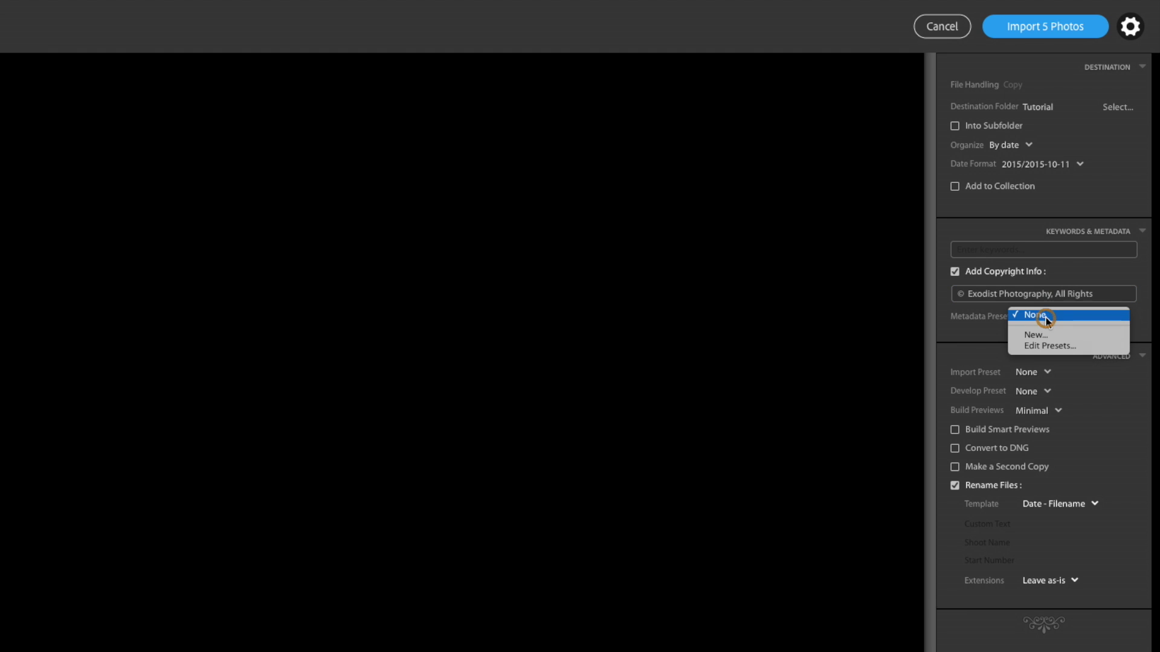
click(951, 332)
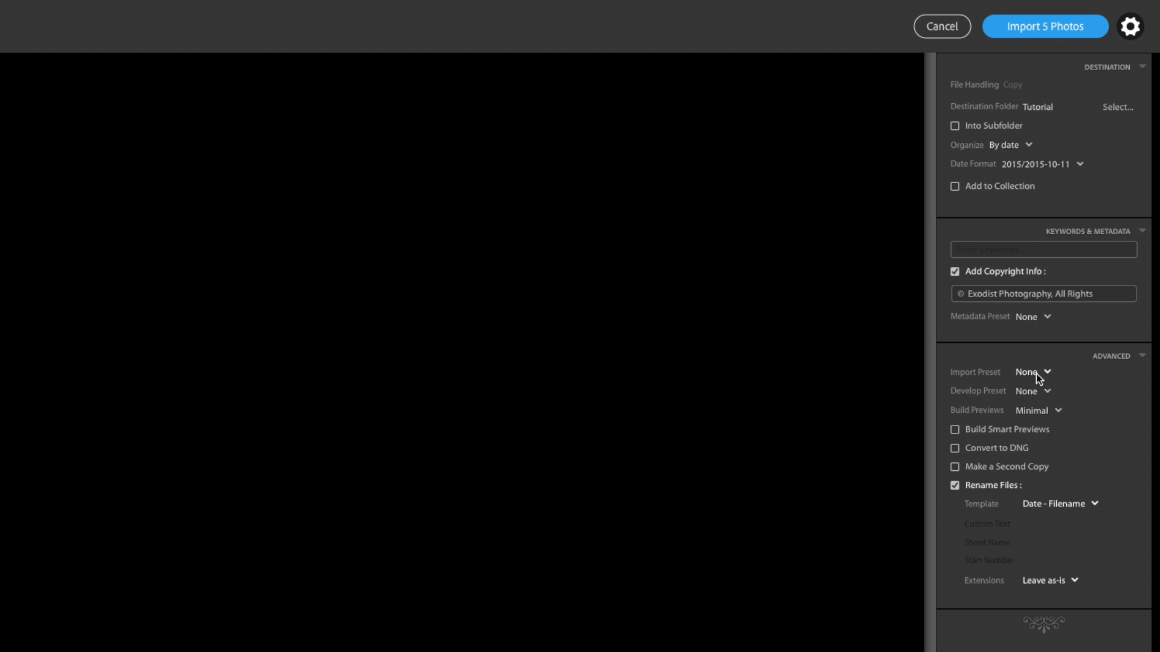
- Browse the Import Preset and Develop Preset lists, leaving both at None
click(1043, 374)
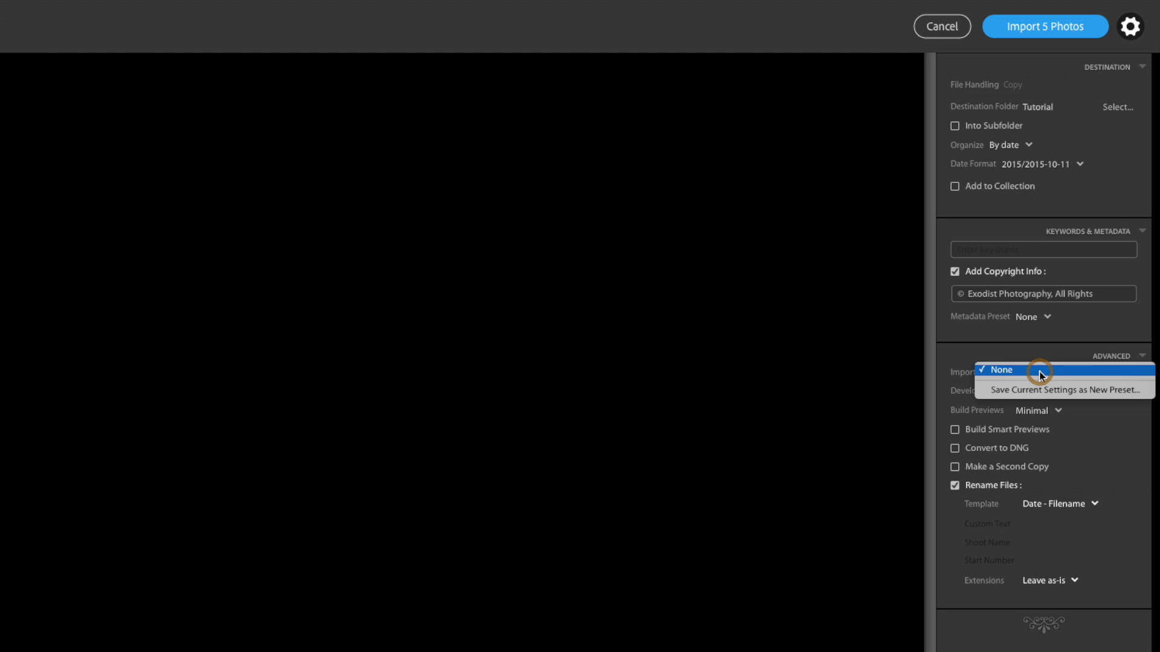
click(947, 357)
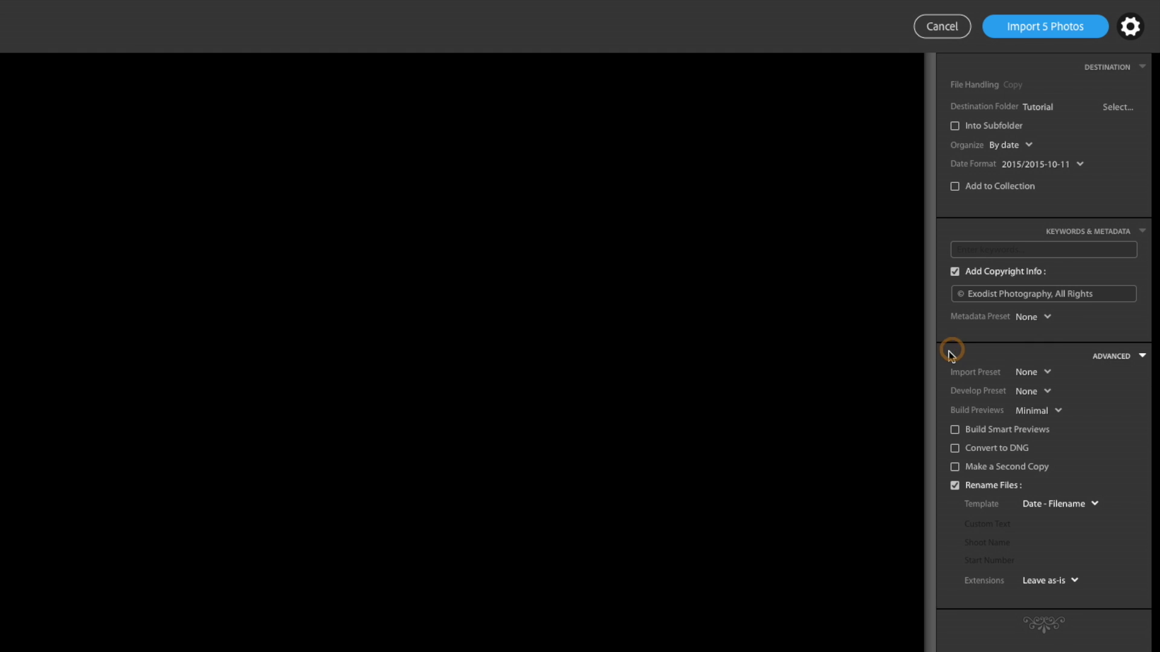
click(1045, 393)
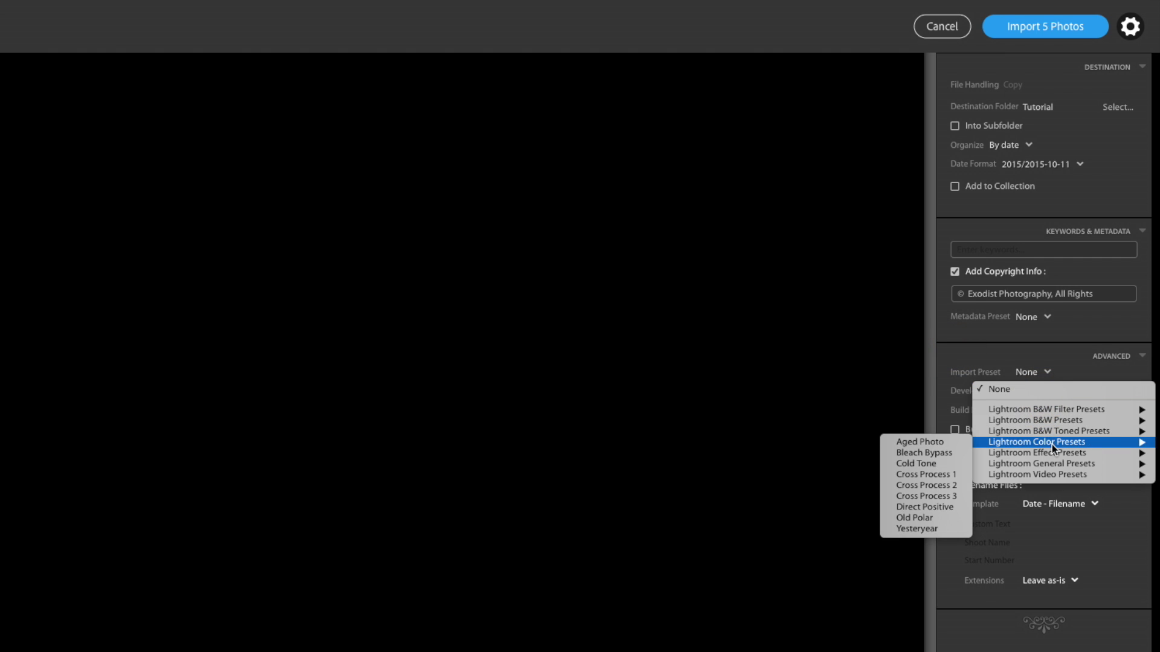
mouse_move(1051, 464)
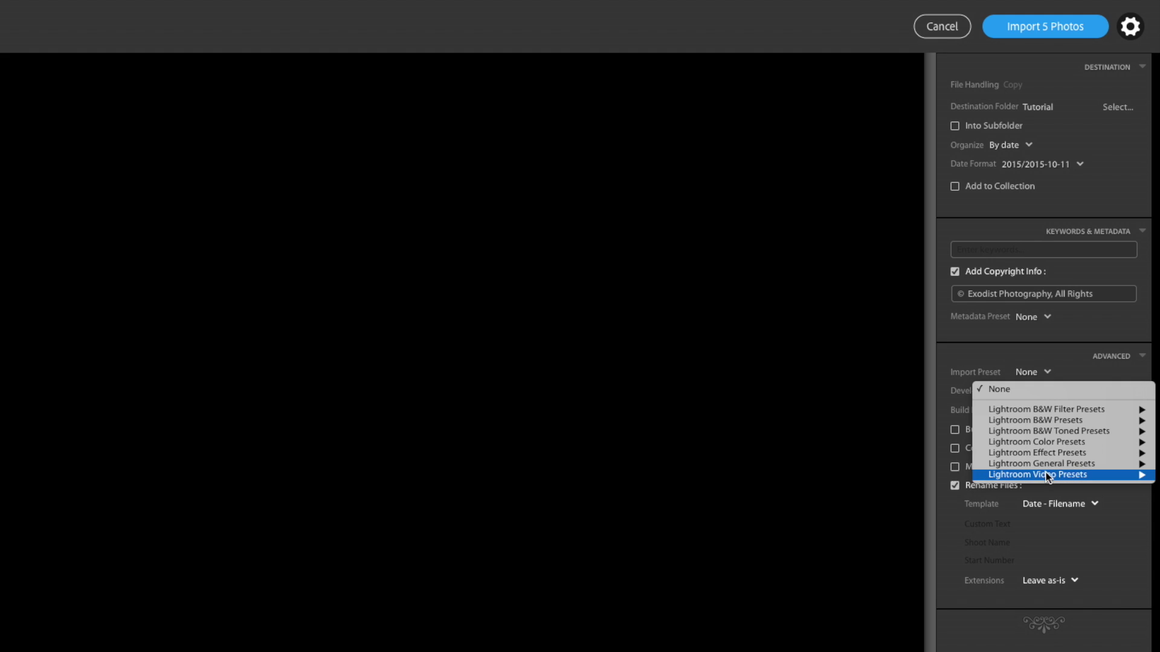
mouse_move(1033, 418)
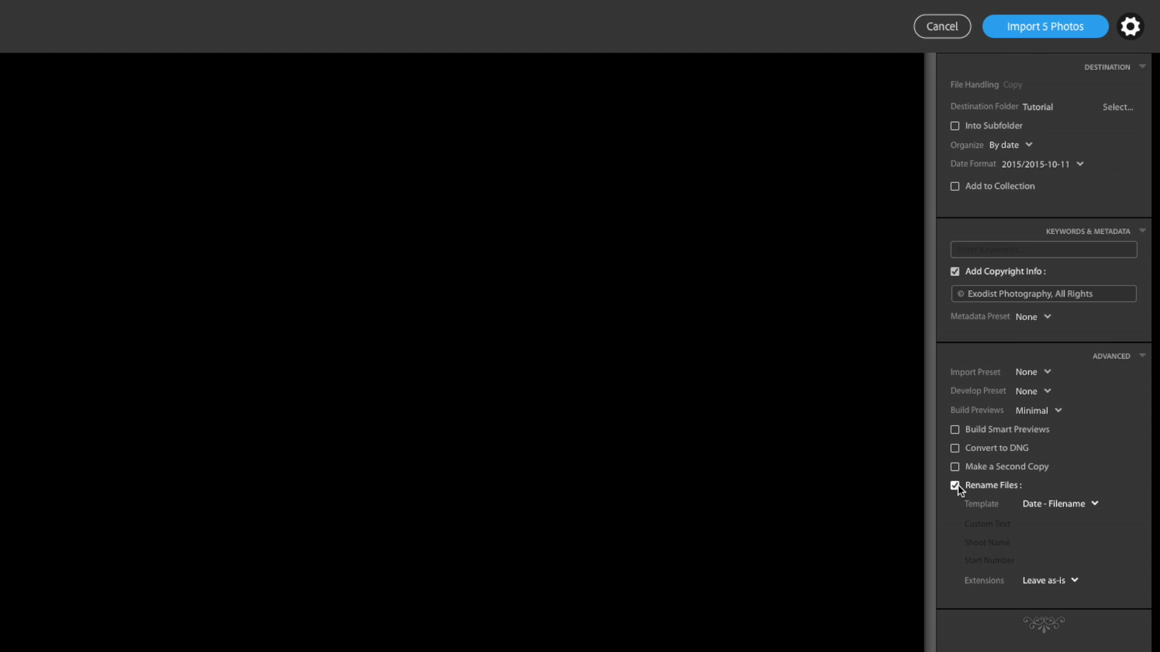
click(1092, 505)
click(955, 450)
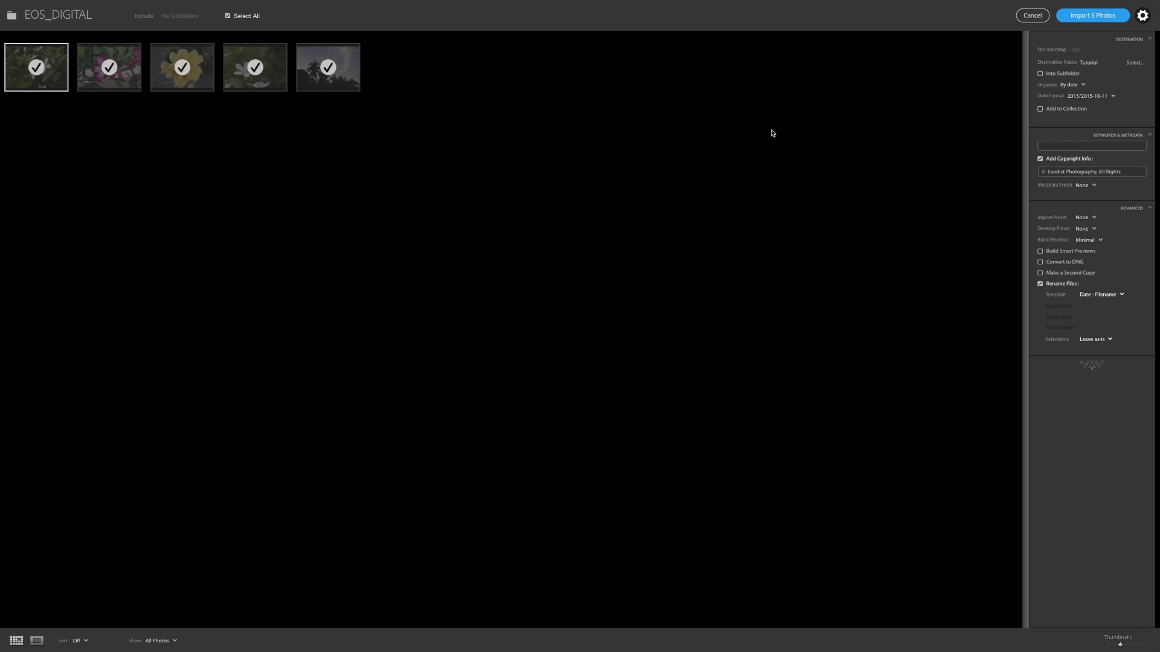
click(1103, 18)
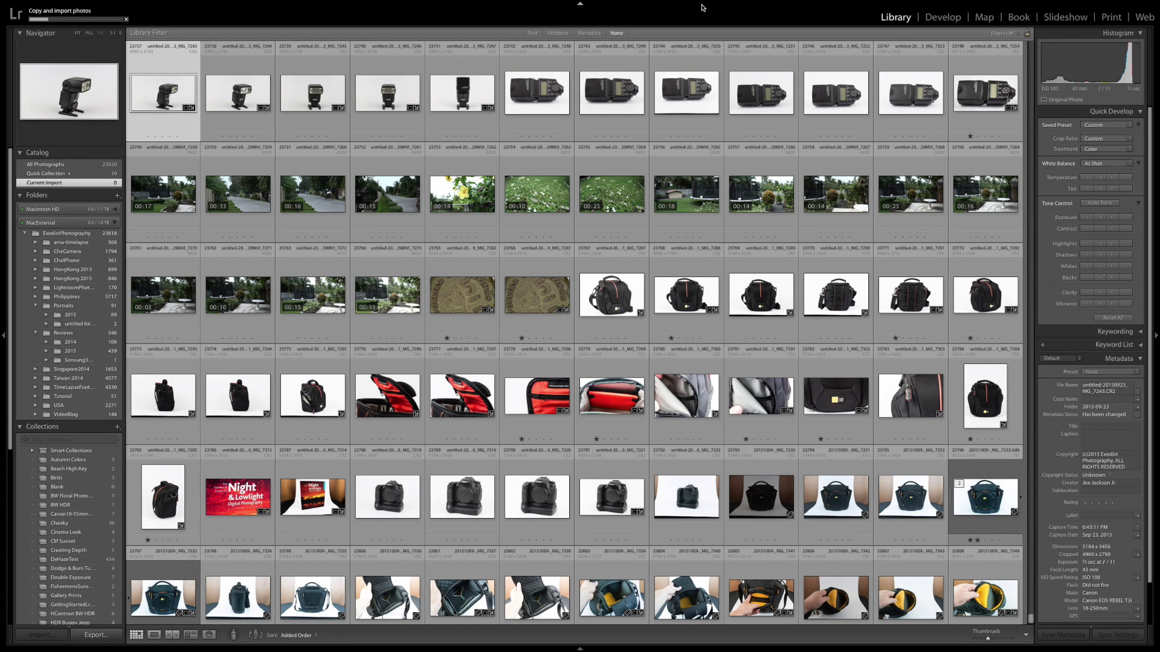